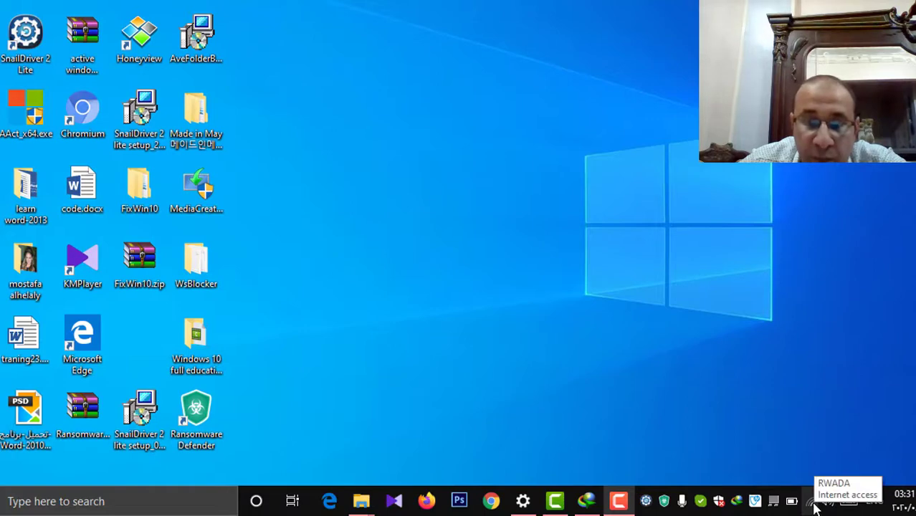
right_click(826, 124)
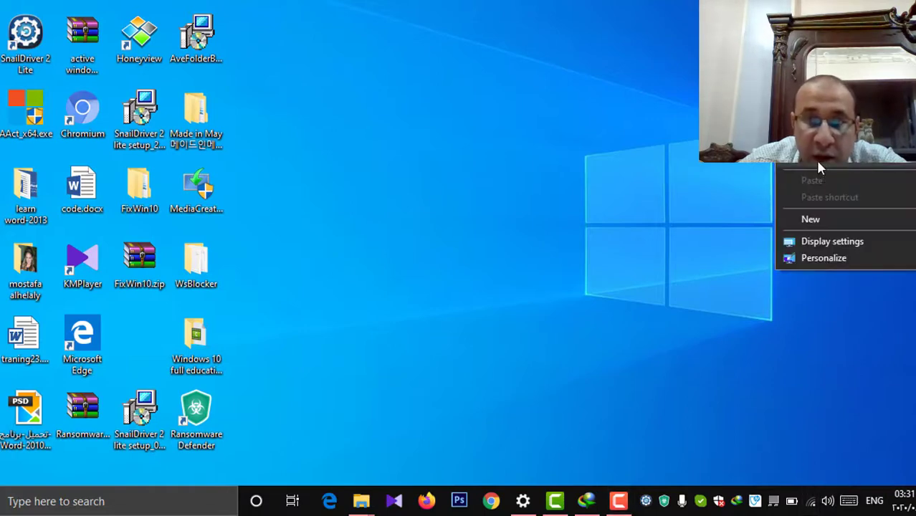
left_click(815, 160)
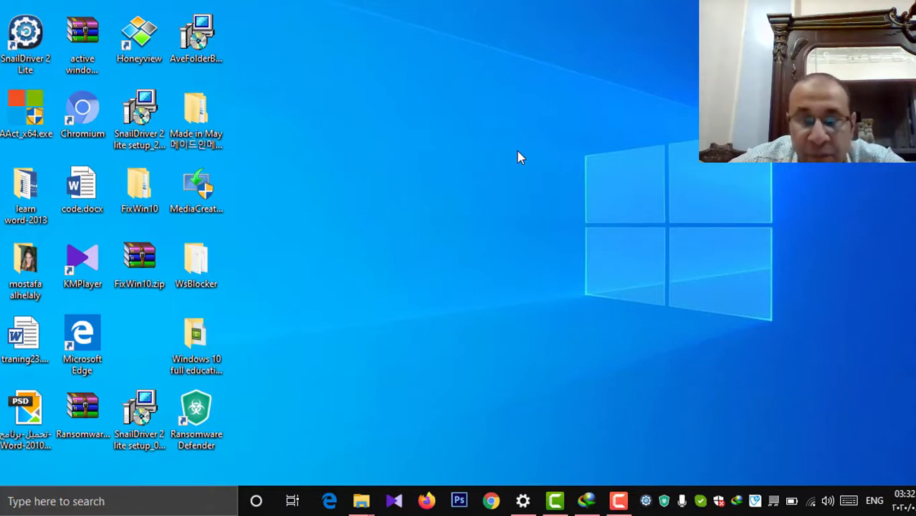
right_click(502, 21)
left_click(548, 87)
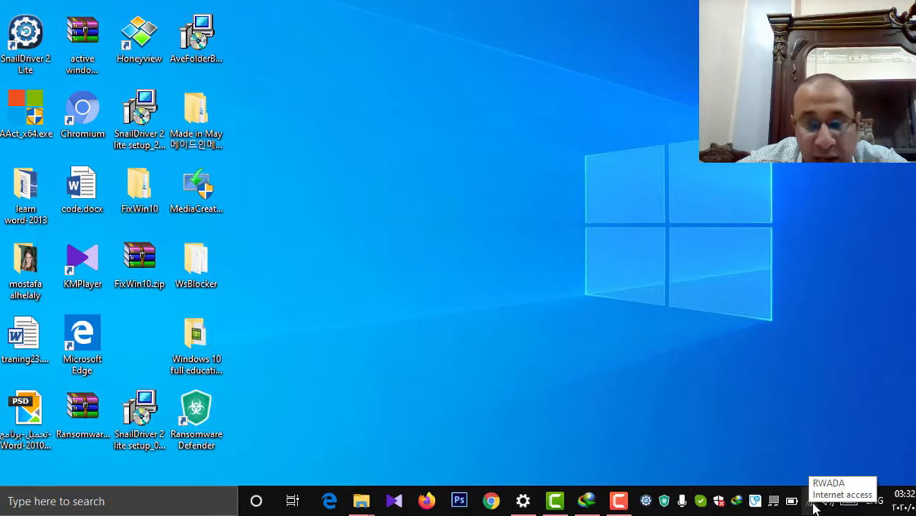
Open the Network & Internet settings from the system's network status icon
right_click(813, 505)
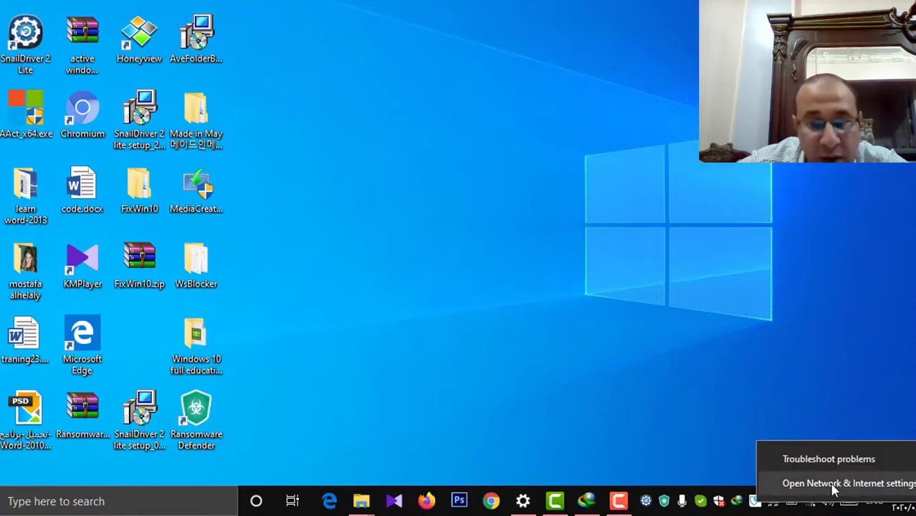
left_click(798, 509)
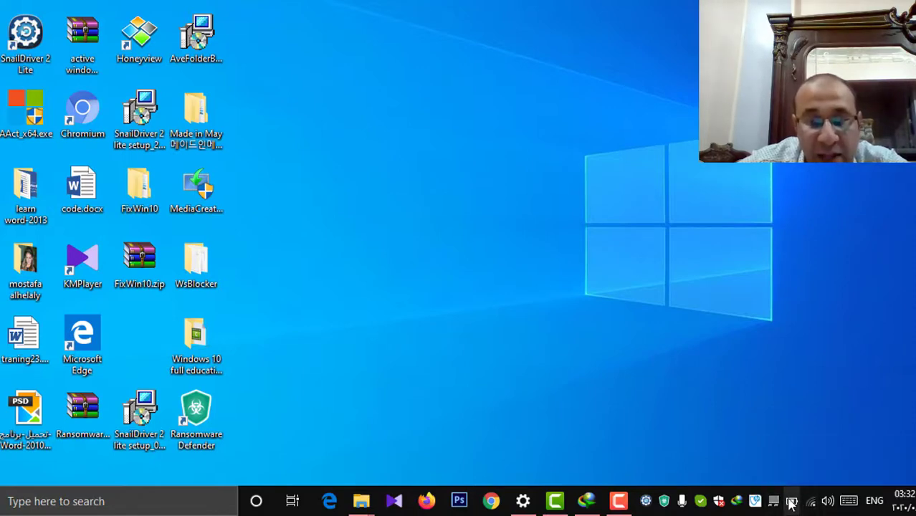
left_click(773, 504)
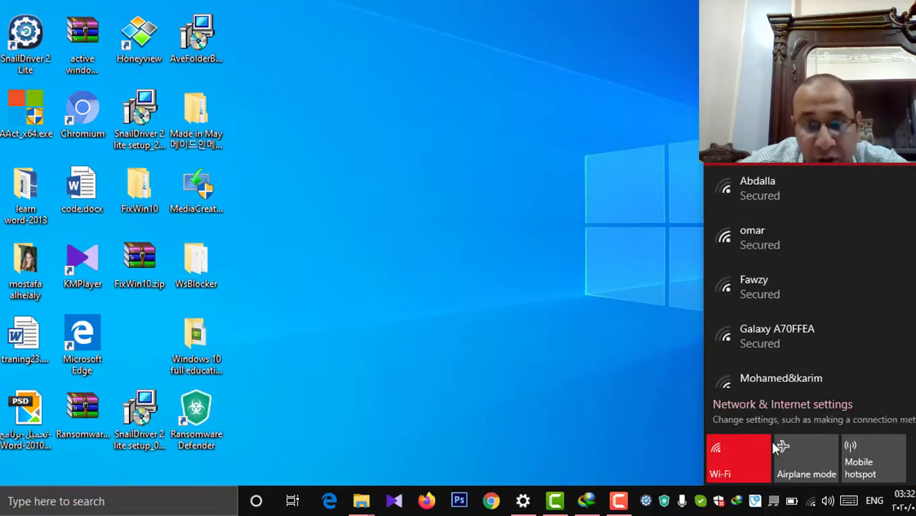
right_click(812, 505)
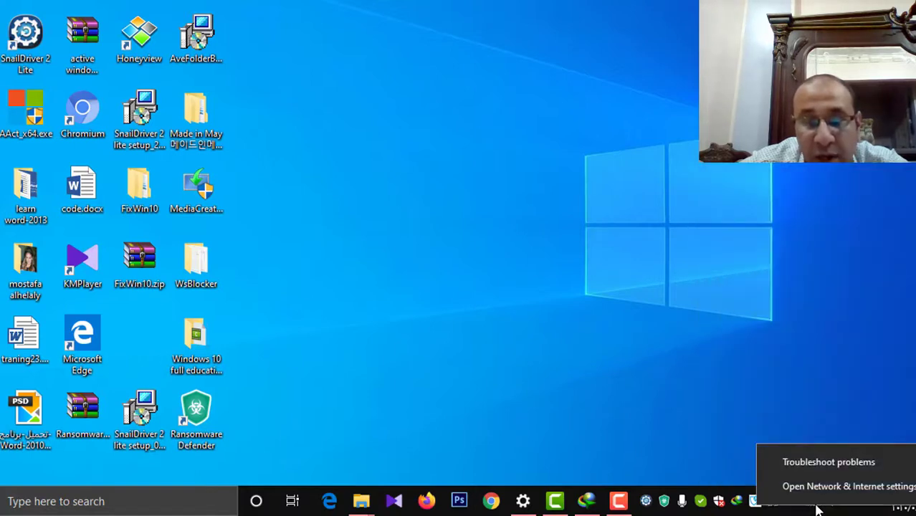
left_click(811, 487)
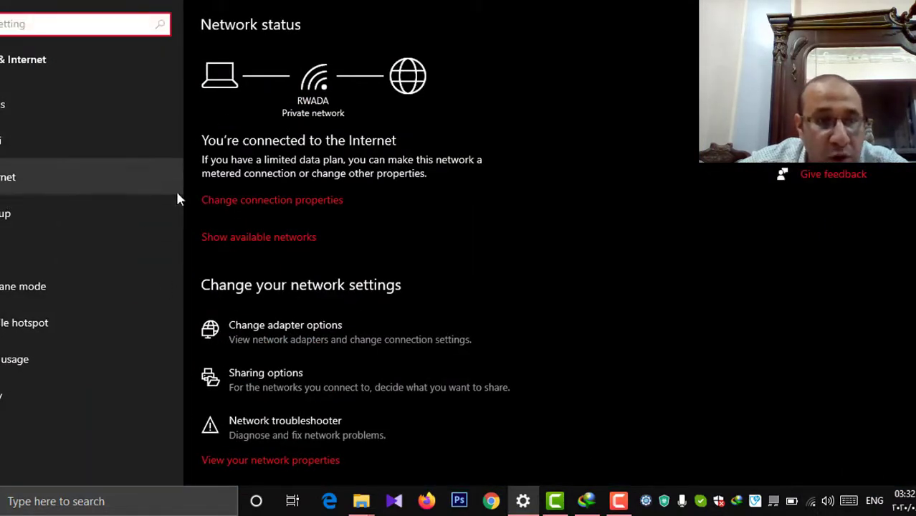
View the Network reset page in the network status settings, and close Settings without resetting
scroll(341, 268, "down", 2)
scroll(341, 270, "down", 1)
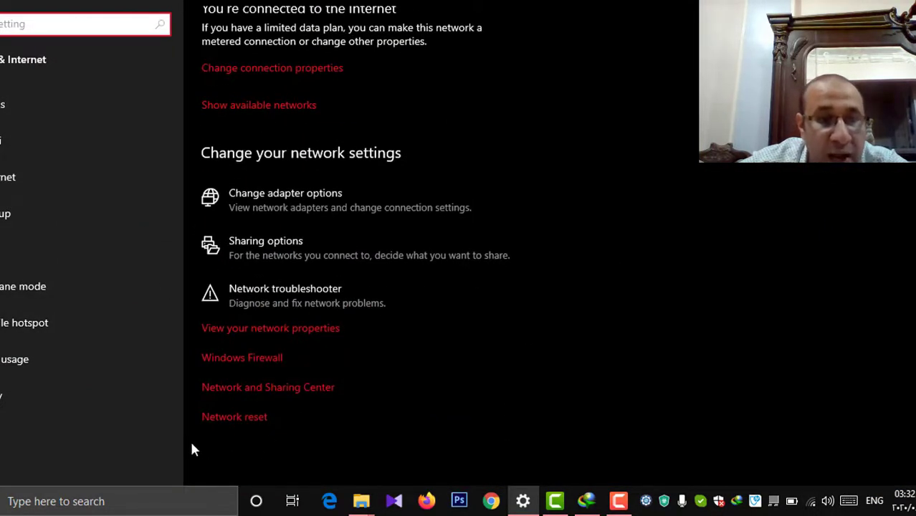
left_click(236, 421)
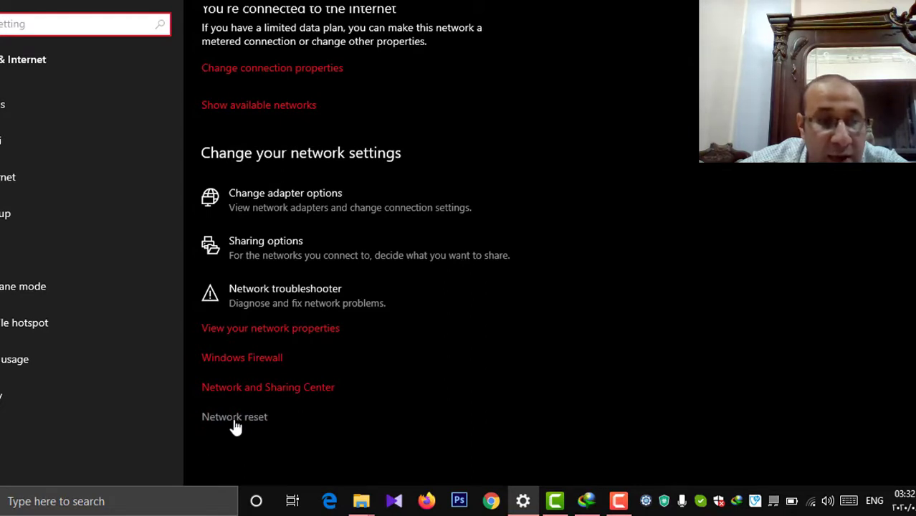
left_click(252, 421)
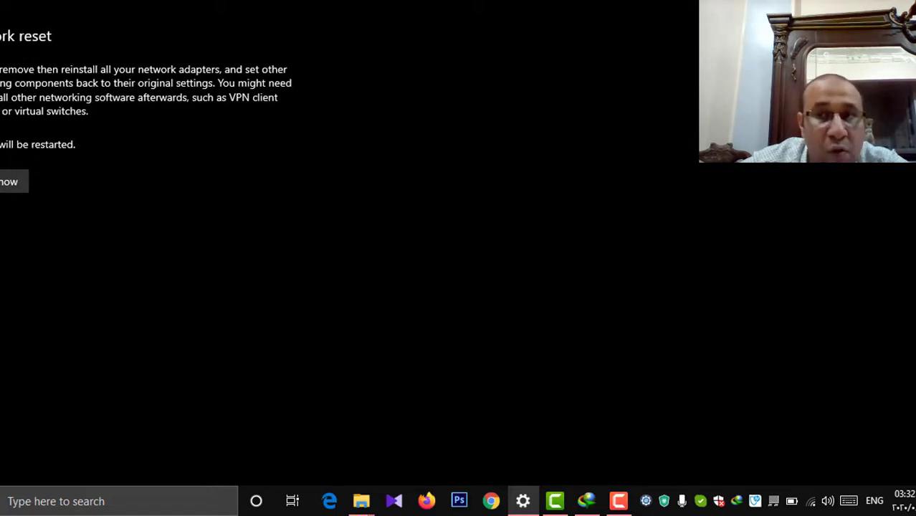
key("alt+F4")
right_click(622, 73)
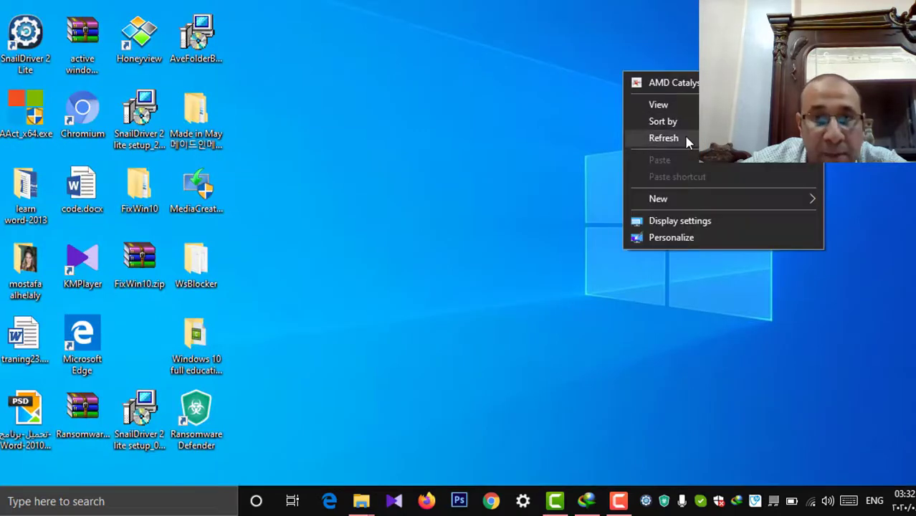
left_click(684, 137)
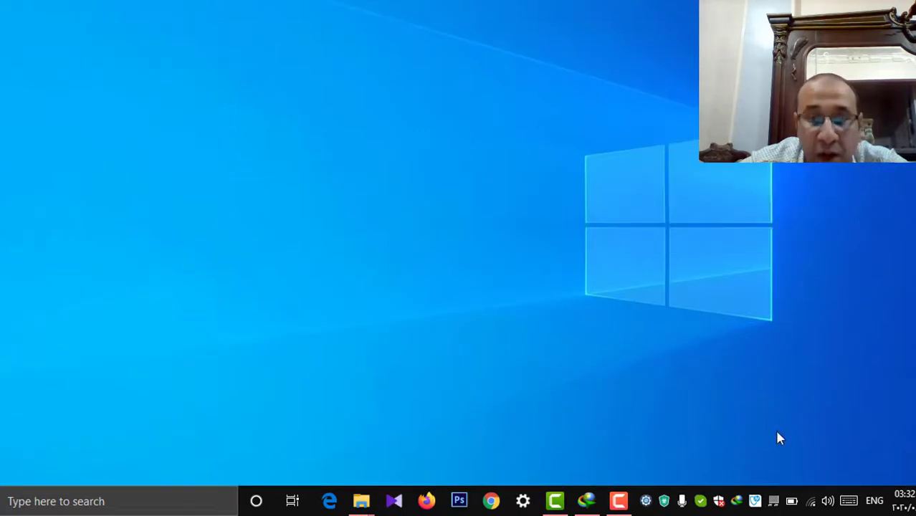
right_click(583, 77)
left_click(630, 143)
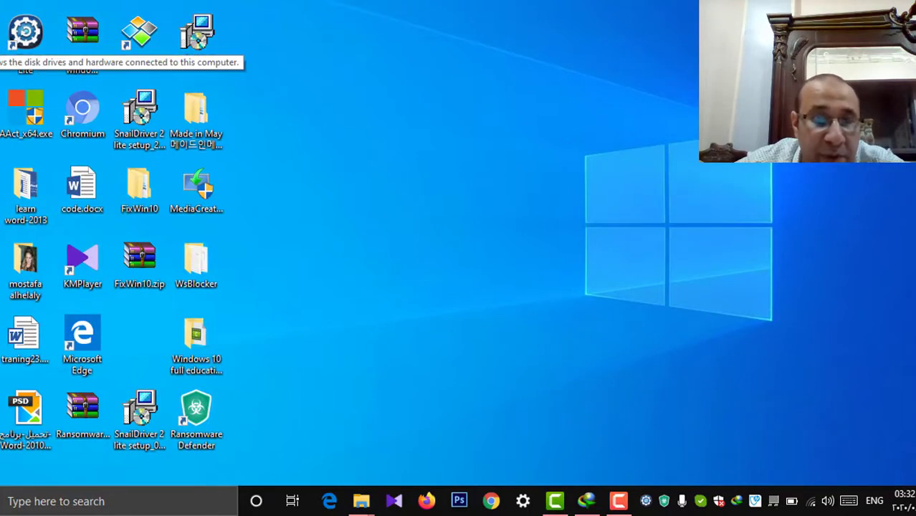
Open Computer Management for this computer and expand the Network adapters in Device Manager
right_click(2, 41)
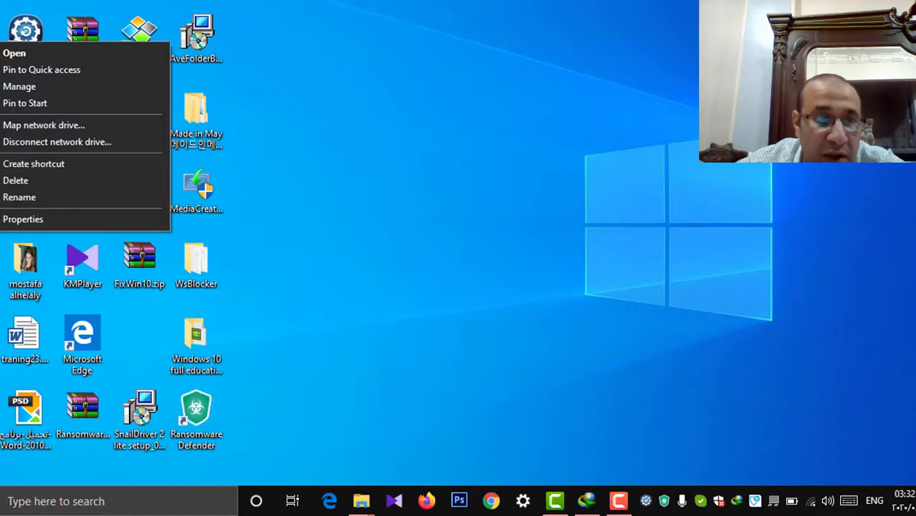
left_click(29, 86)
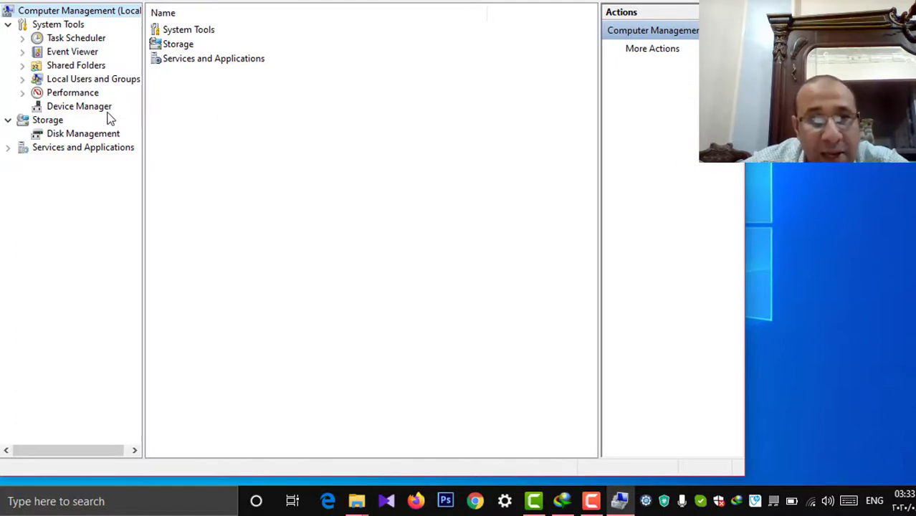
left_click(81, 111)
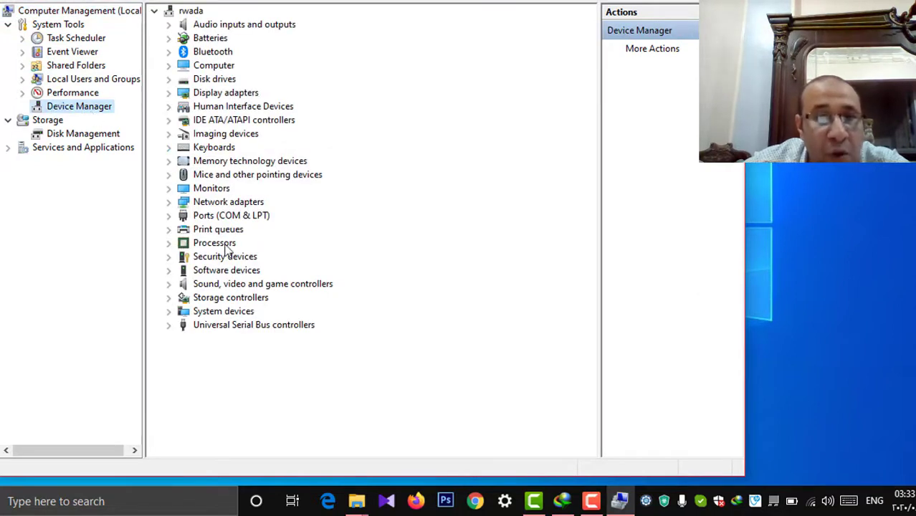
left_click(170, 202)
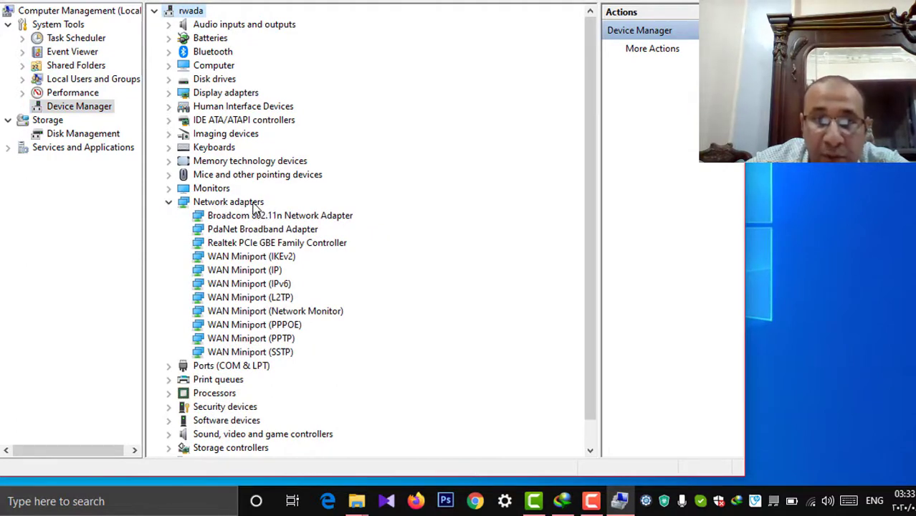
Try an automatic online driver update for the Realtek PCIe GBE Family Controller, cancel the search and return to the desktop
left_click(214, 245)
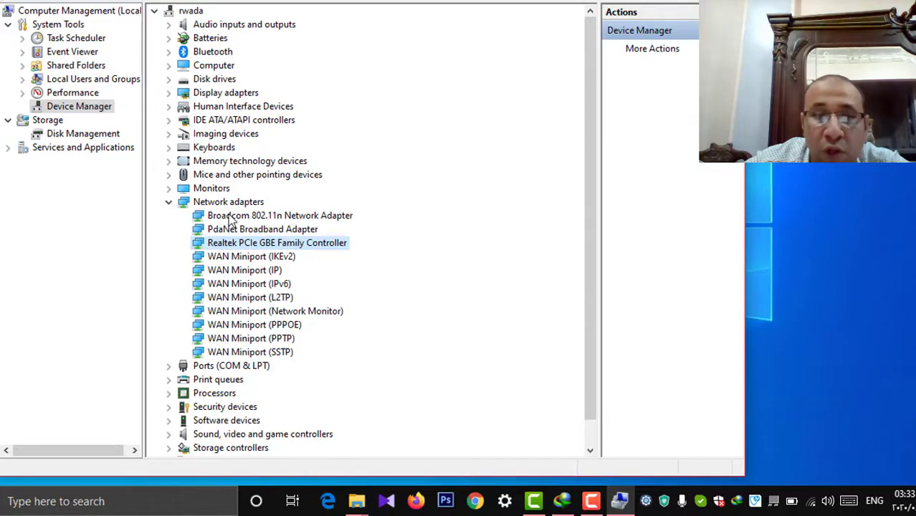
right_click(234, 249)
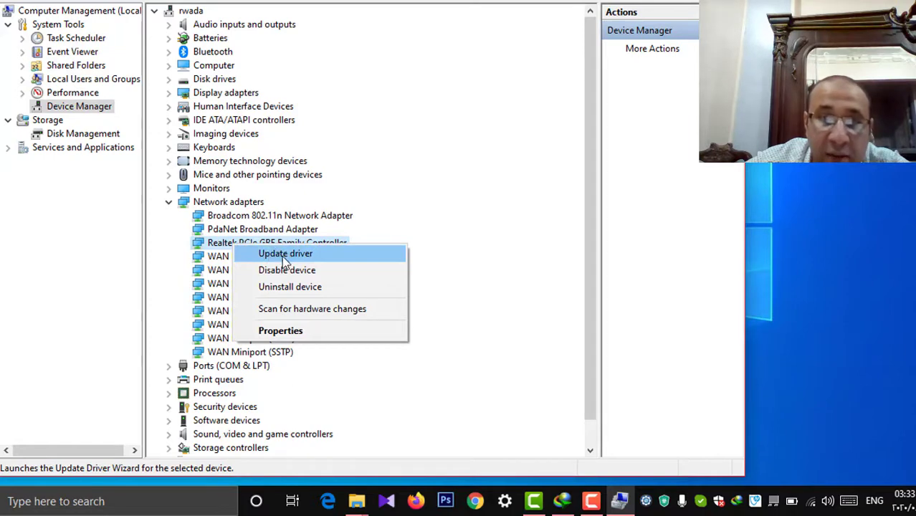
left_click(282, 256)
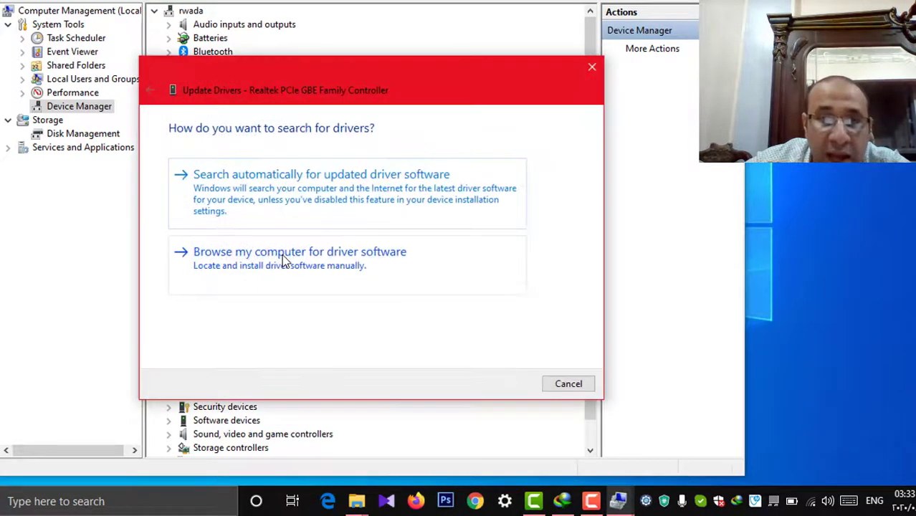
left_click_drag(370, 79, 436, 80)
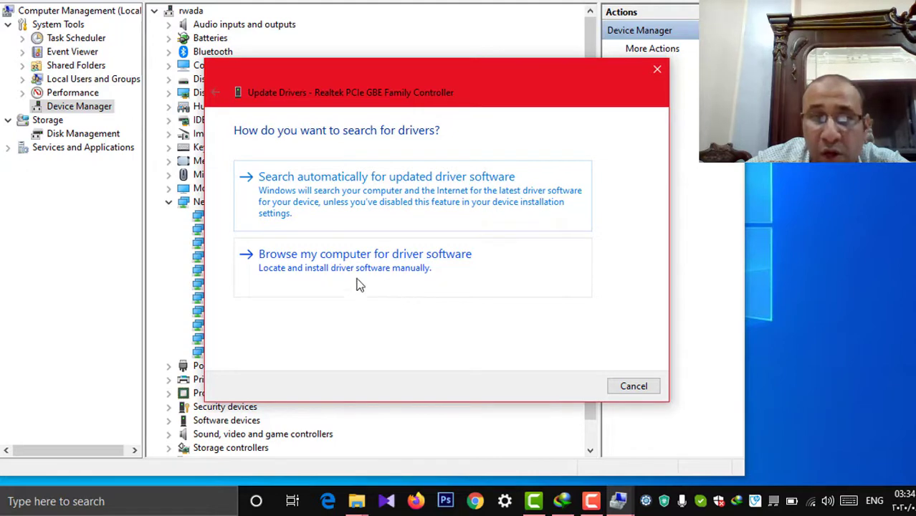
left_click(397, 212)
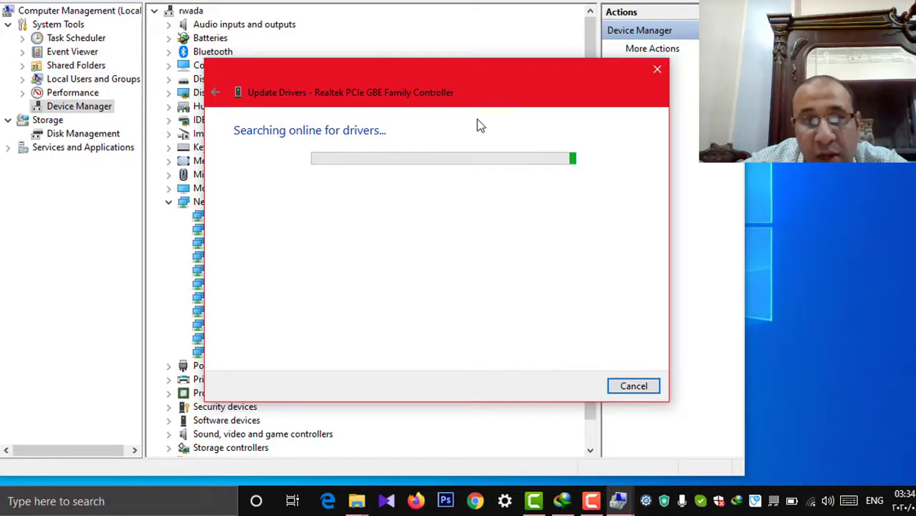
left_click_drag(510, 89, 471, 44)
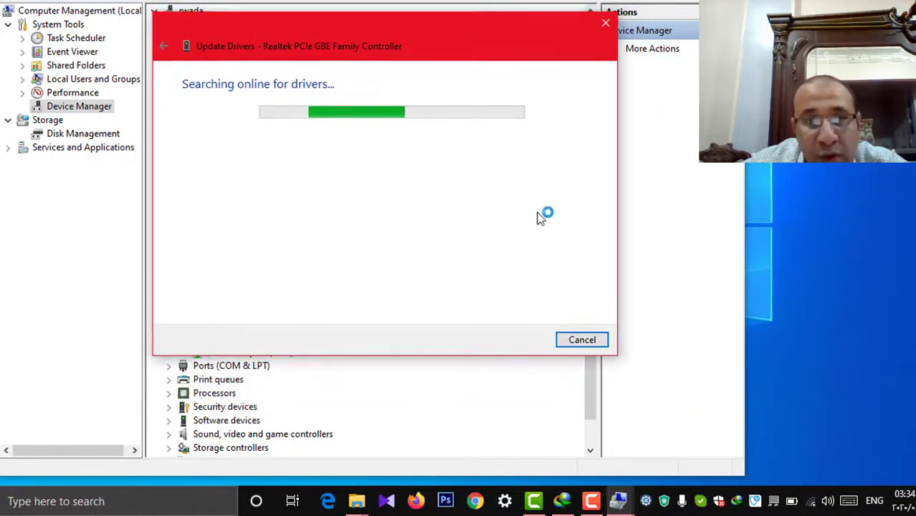
left_click(595, 342)
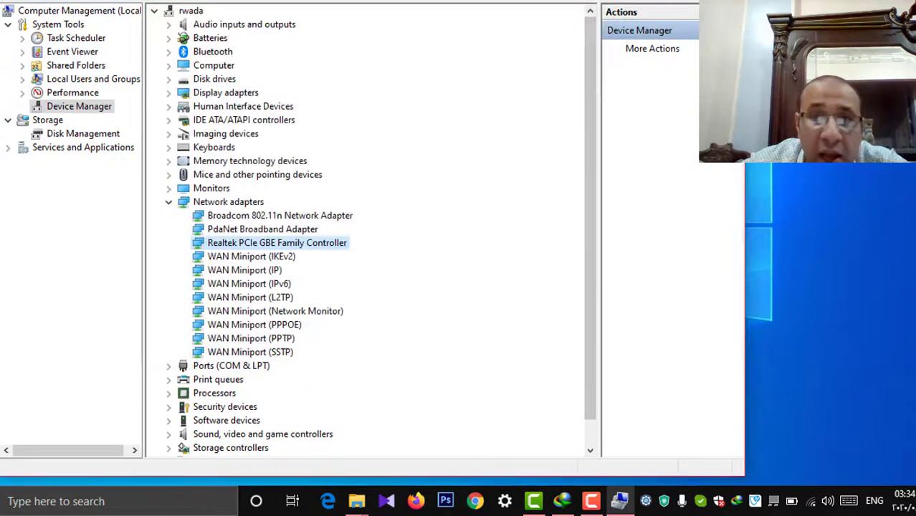
key("super+d")
right_click(474, 6)
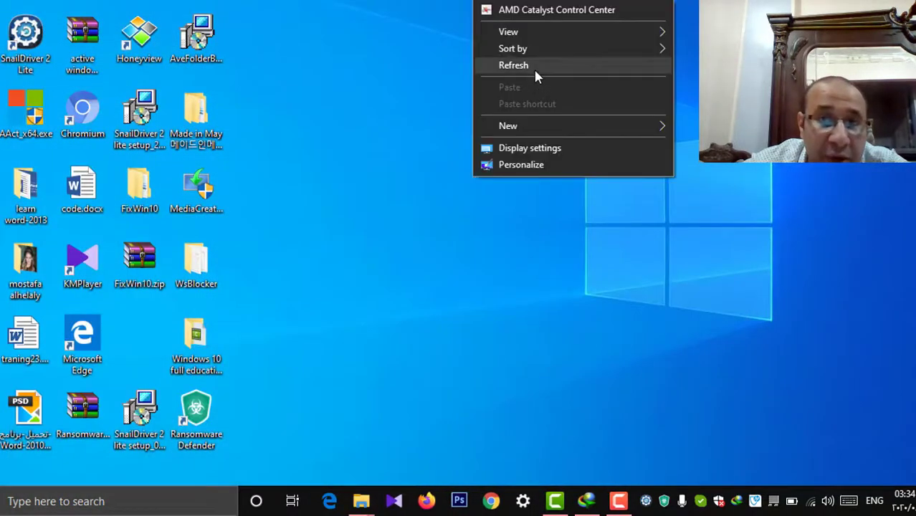
left_click(533, 71)
right_click(387, 58)
left_click(450, 126)
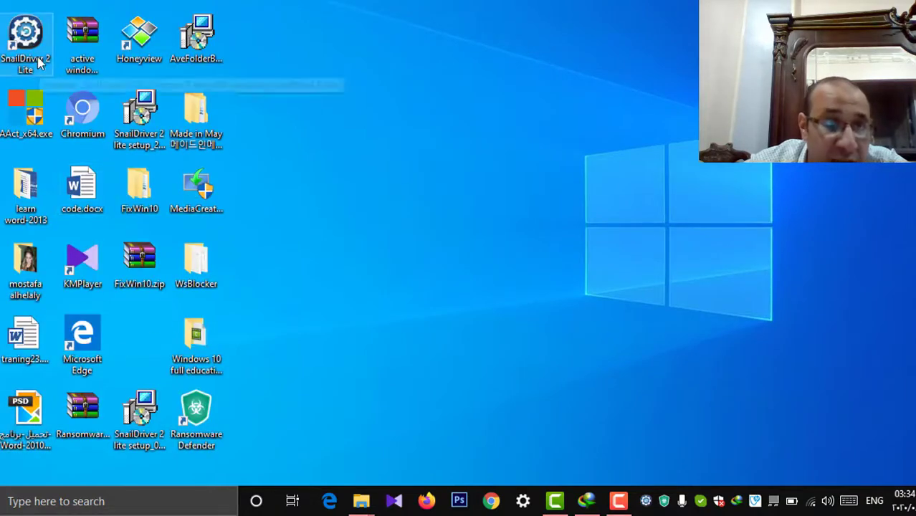
Move the SnailDriver 2 Lite shortcut to an empty area of the desktop and copy its name
left_click_drag(25, 66, 369, 84)
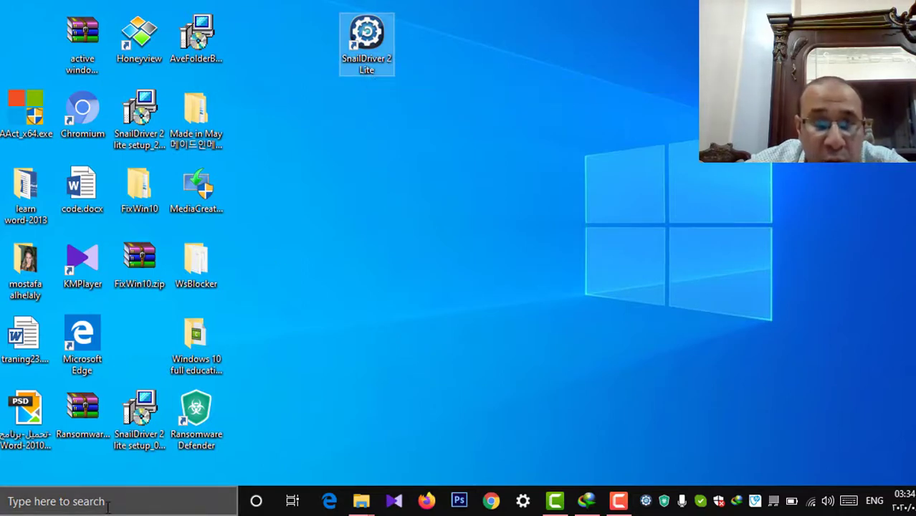
left_click(362, 68)
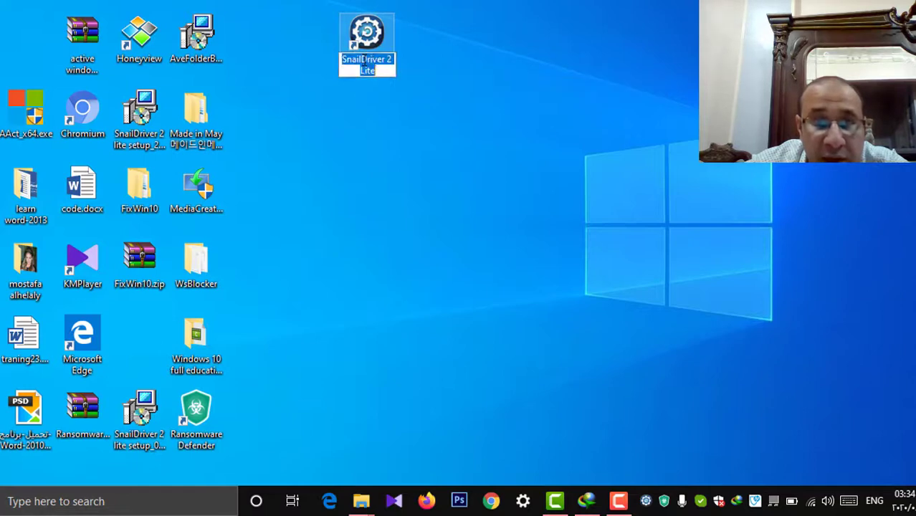
right_click(364, 63)
left_click(398, 111)
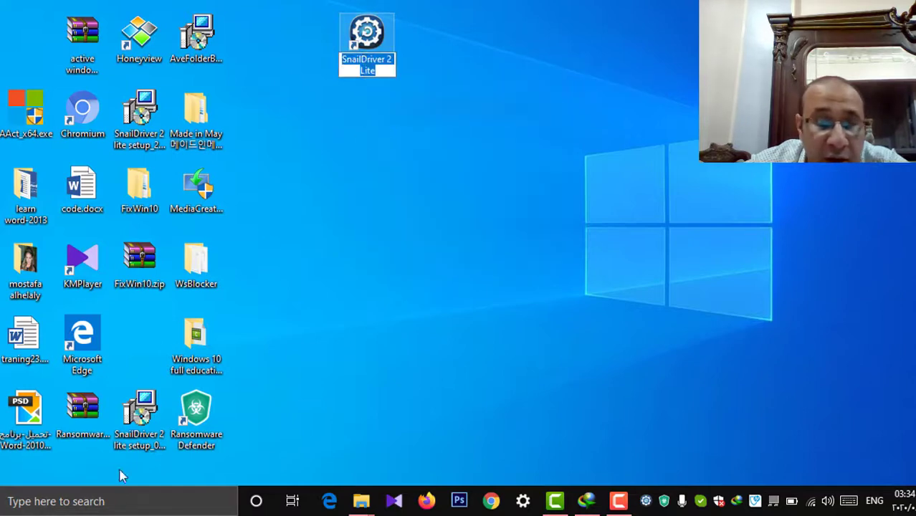
Search Windows for SnailDriver 2 Lite using the copied name and run the app as administrator
left_click(120, 474)
right_click(115, 498)
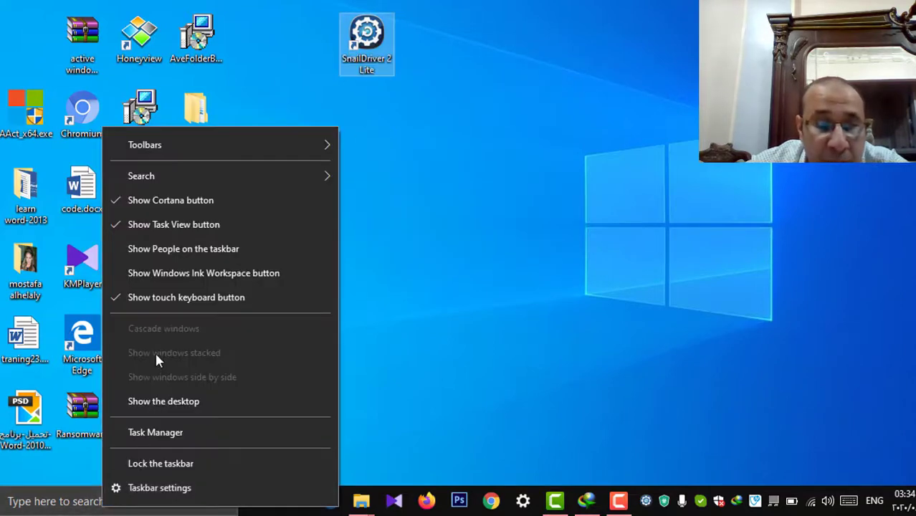
left_click(77, 501)
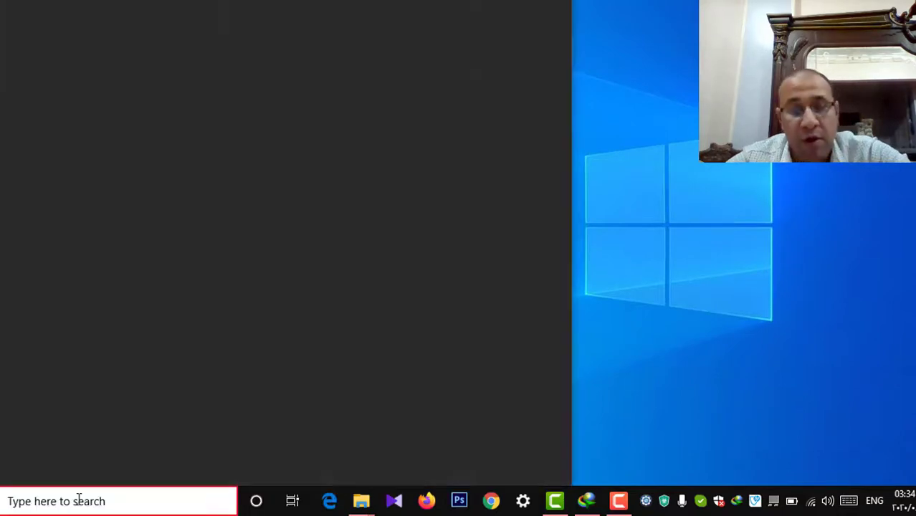
type("SnailDriver ٢ Lite")
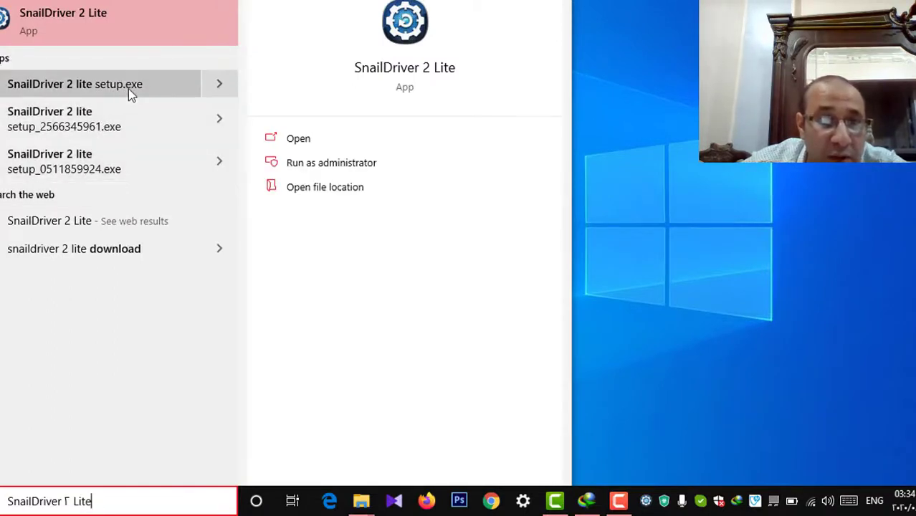
left_click(321, 170)
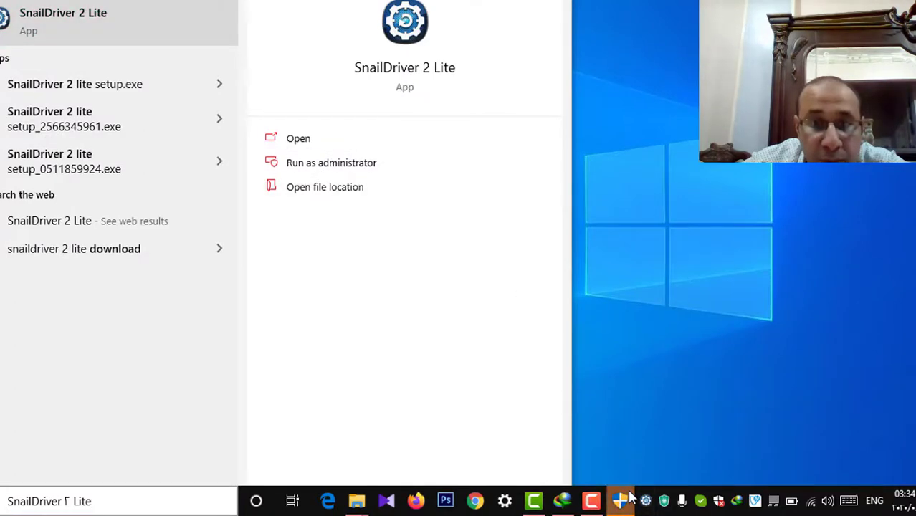
left_click(629, 497)
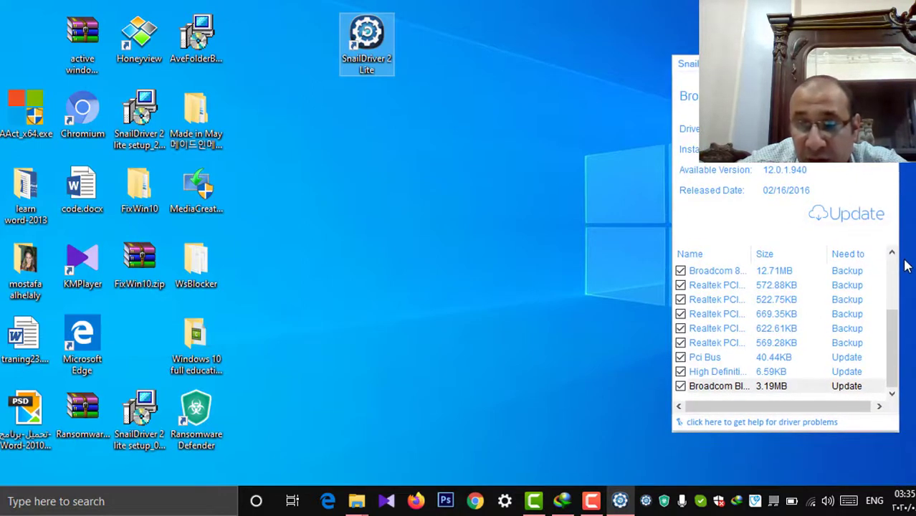
Review the details of the drivers marked Update: AMD High Definition, Pci Bus, High Definition Audio and Broadcom Bluetooth
left_click_drag(892, 309, 895, 261)
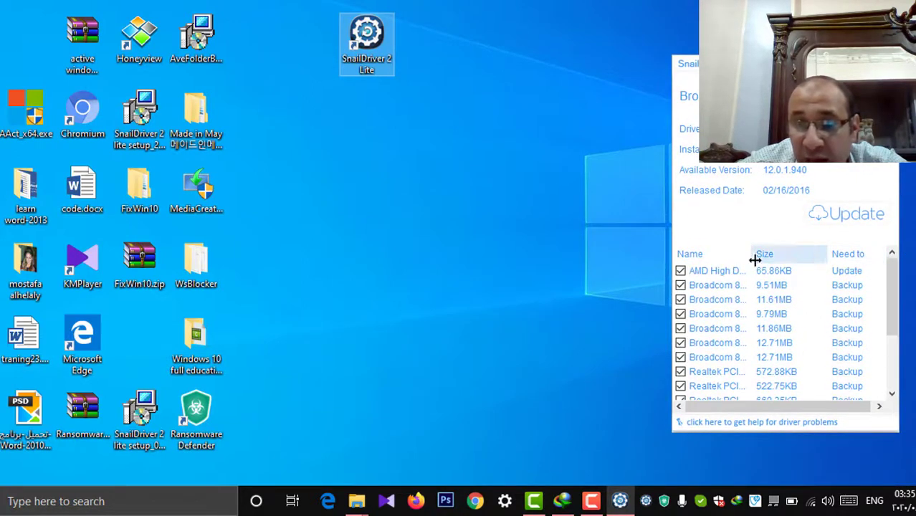
left_click(723, 273)
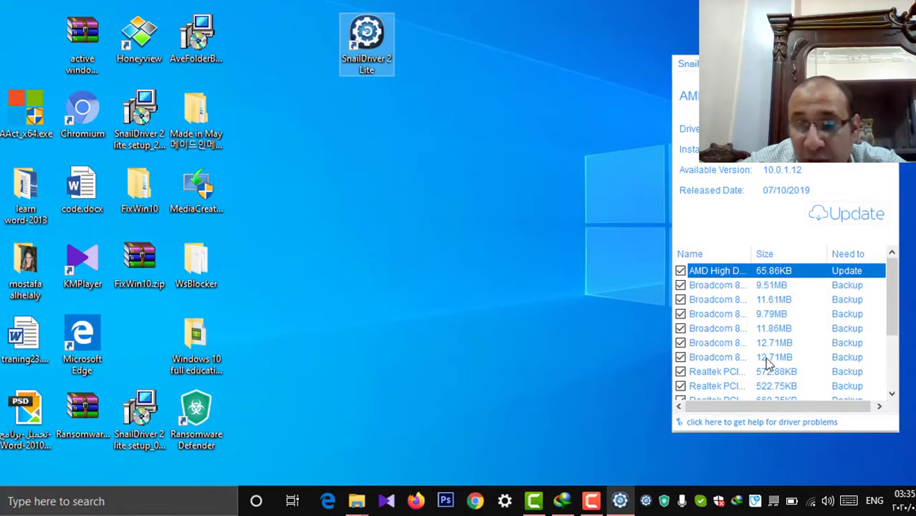
scroll(768, 364, "down", 2)
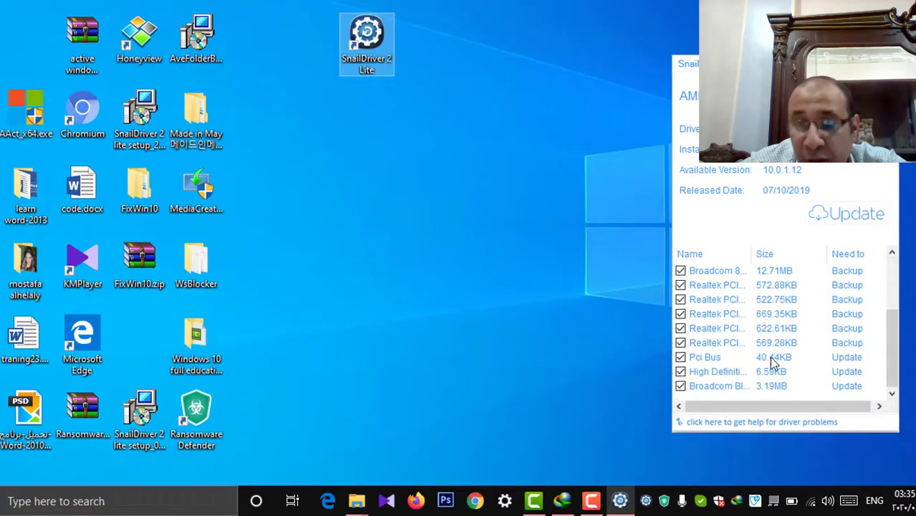
left_click(860, 362)
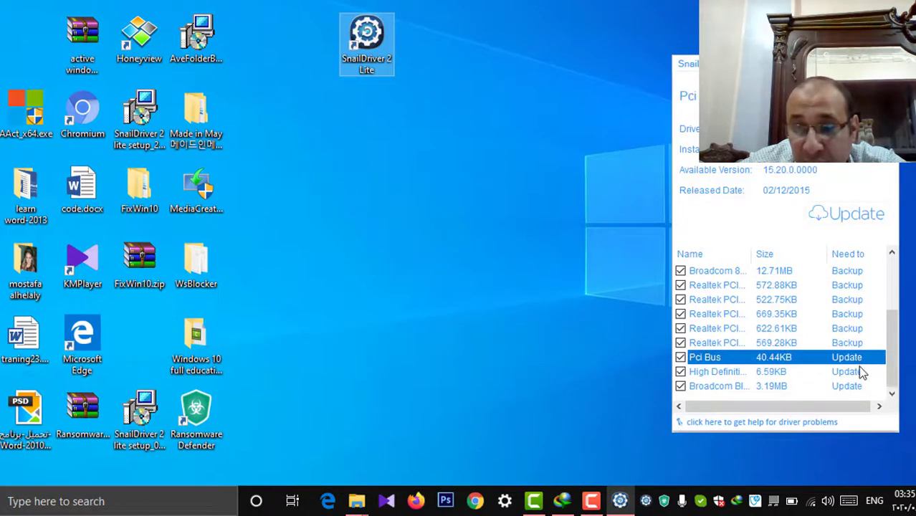
left_click(861, 372)
left_click(857, 386)
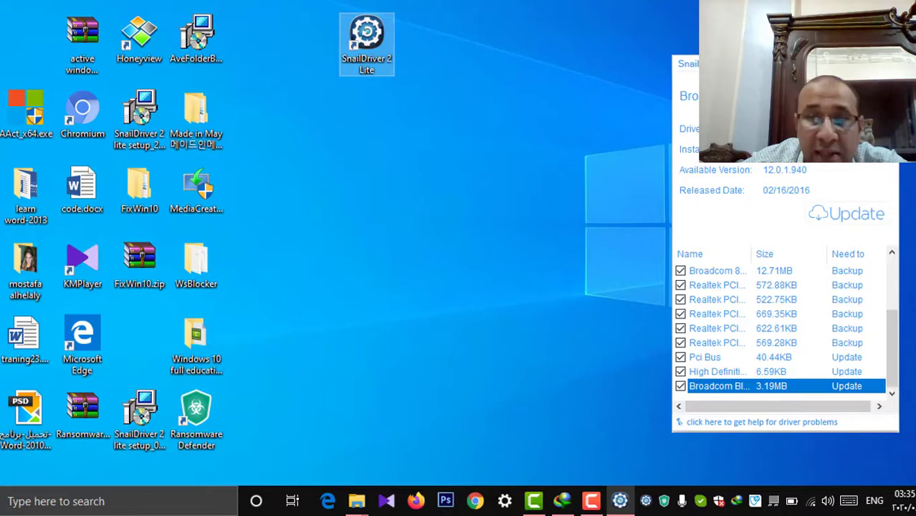
Widen the Name column of the driver list to show longer driver names and reposition the window fully on screen
left_click_drag(717, 63, 737, 72)
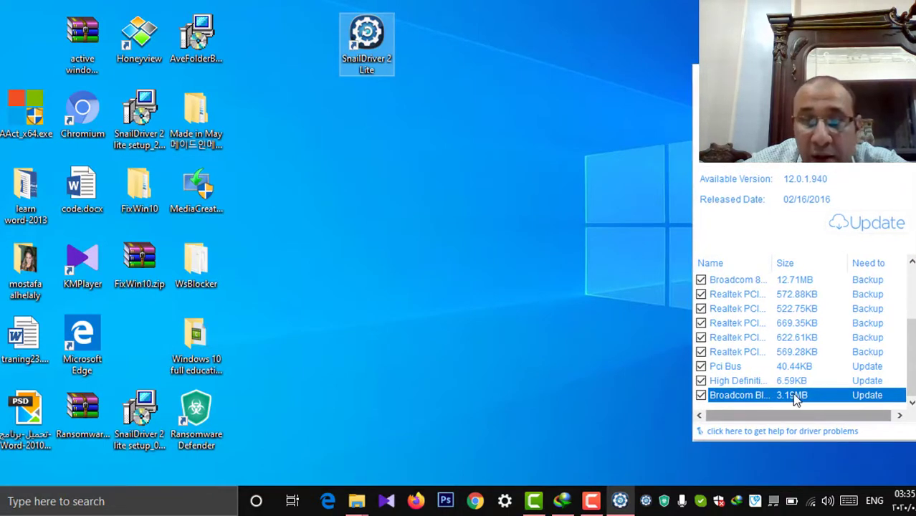
left_click_drag(774, 260, 815, 262)
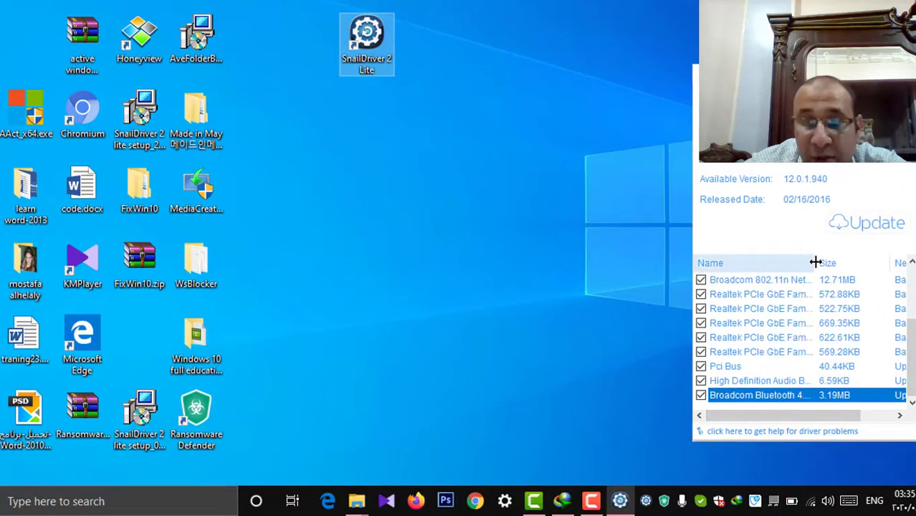
left_click_drag(723, 72, 690, 76)
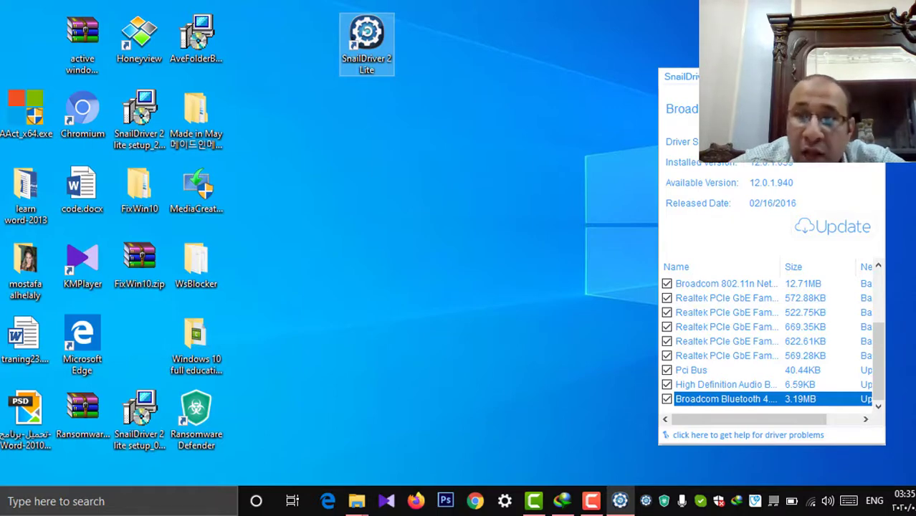
Close SnailDriver 2 Lite and refresh the desktop
left_click(881, 423)
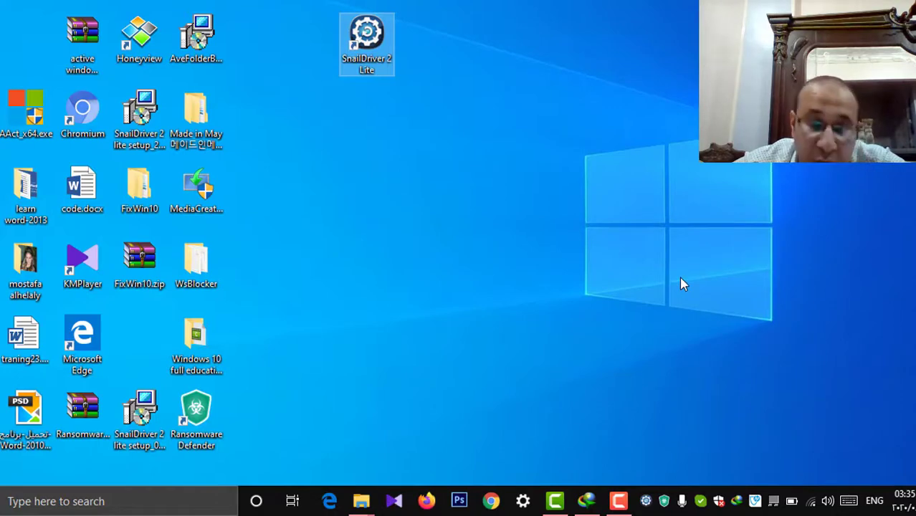
right_click(620, 219)
left_click(645, 246)
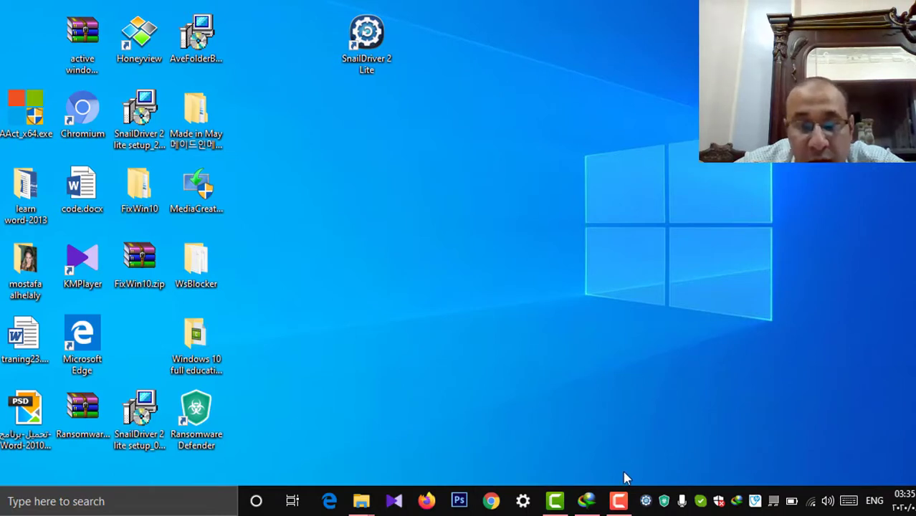
left_click(619, 501)
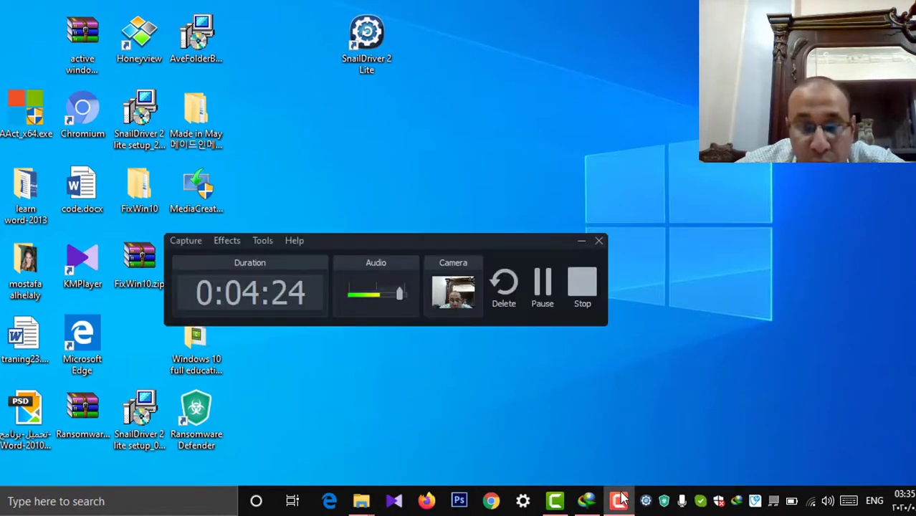